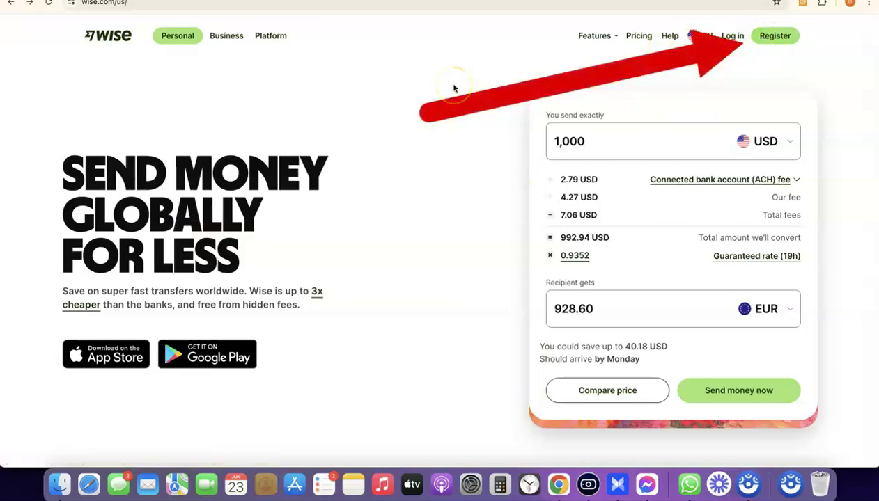
Step: Quote 100 USD received in GBP (77.85 GBP), then start registering a Wise account
double_click(594, 141)
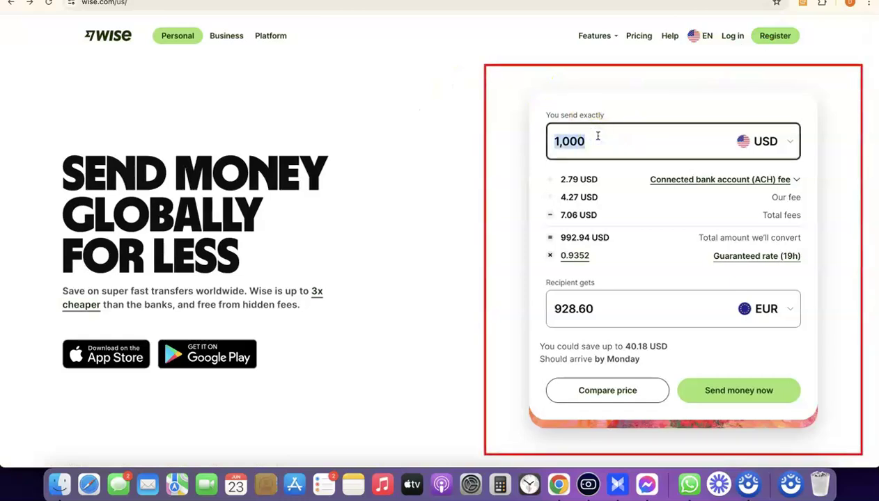
type("100")
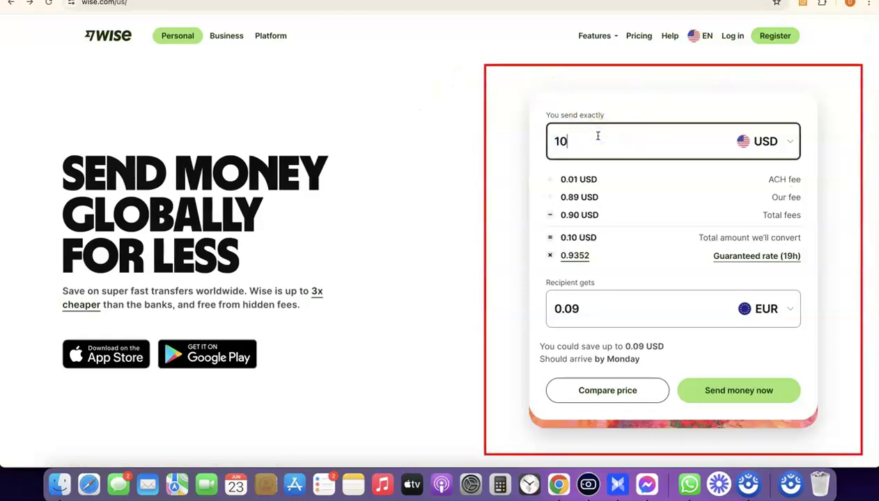
left_click(787, 309)
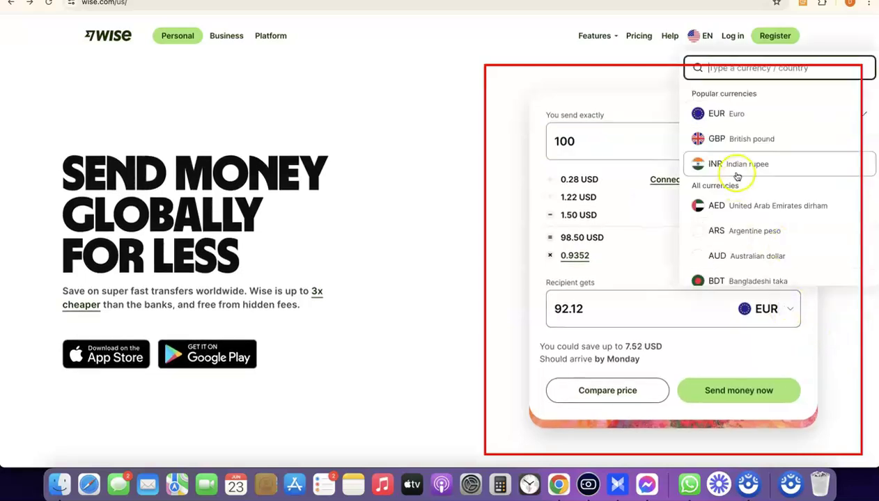
left_click(727, 139)
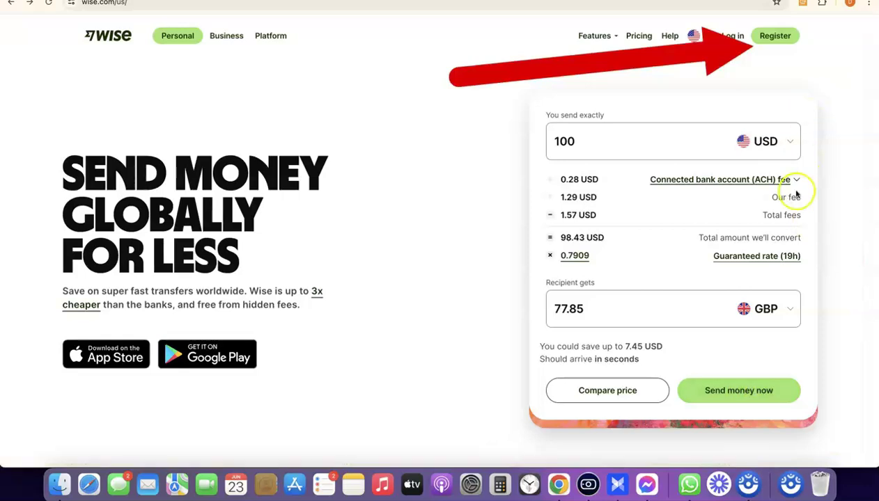
left_click(768, 39)
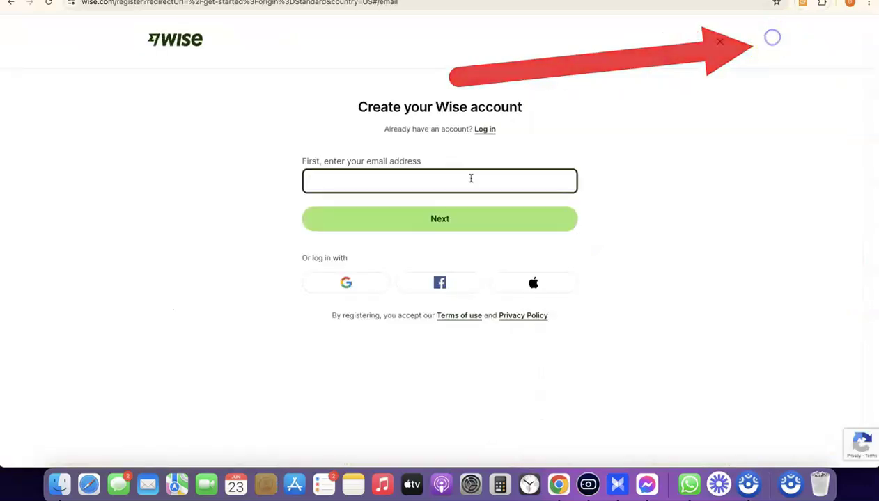
Step: Fill the email field with the saved autofill address and submit it
left_click(440, 181)
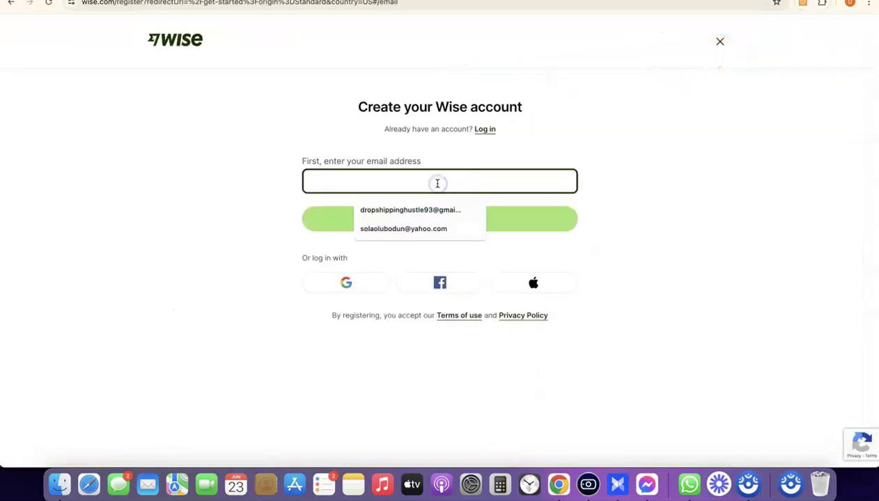
key("Down")
key("Return")
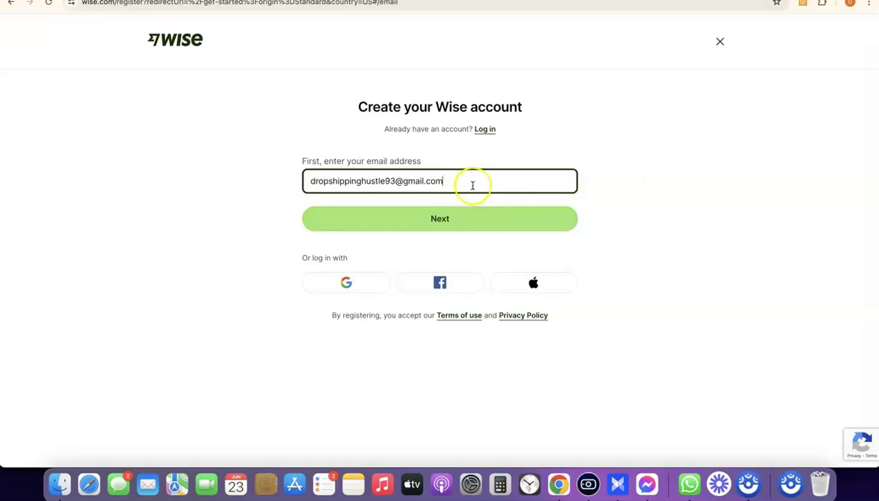
left_click(438, 220)
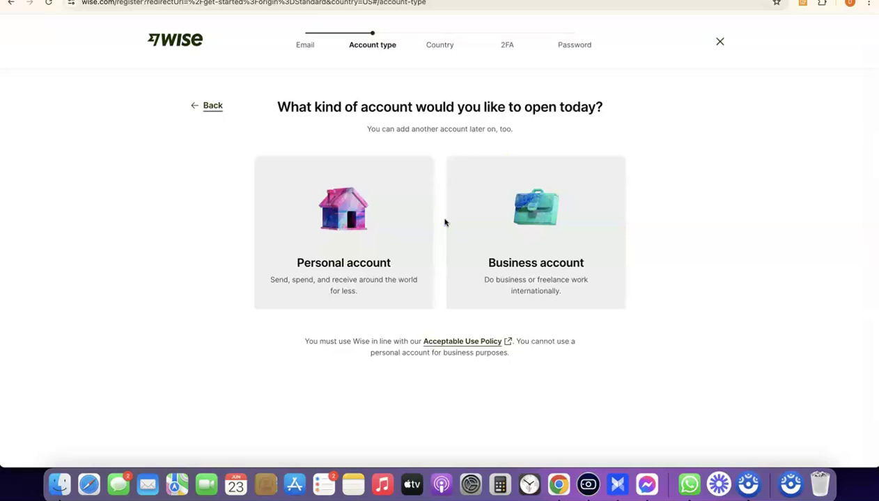
Step: Select the Personal account type on the account type page
left_click(389, 218)
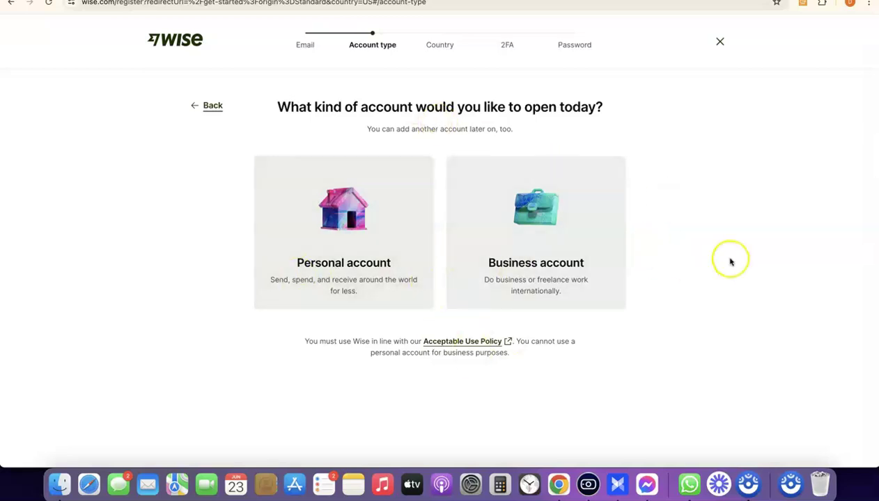
left_click(343, 234)
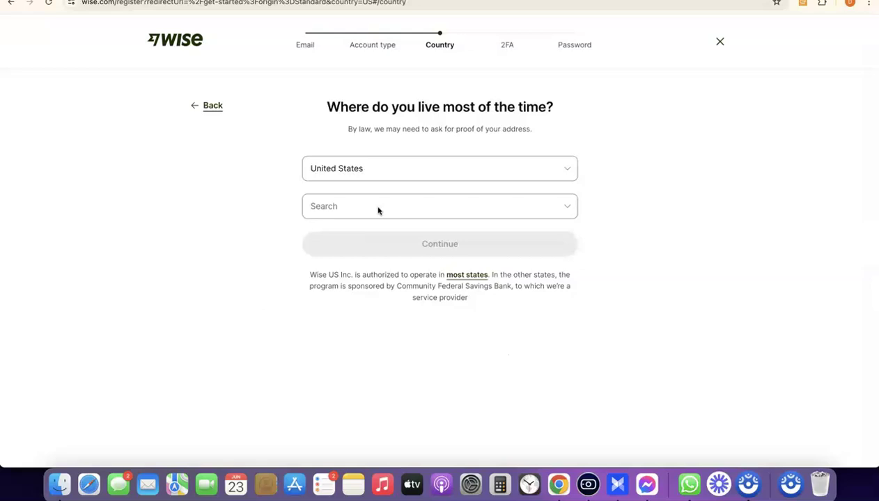
Step: Keep United States as the country of residence, pick the state, and continue
left_click(569, 172)
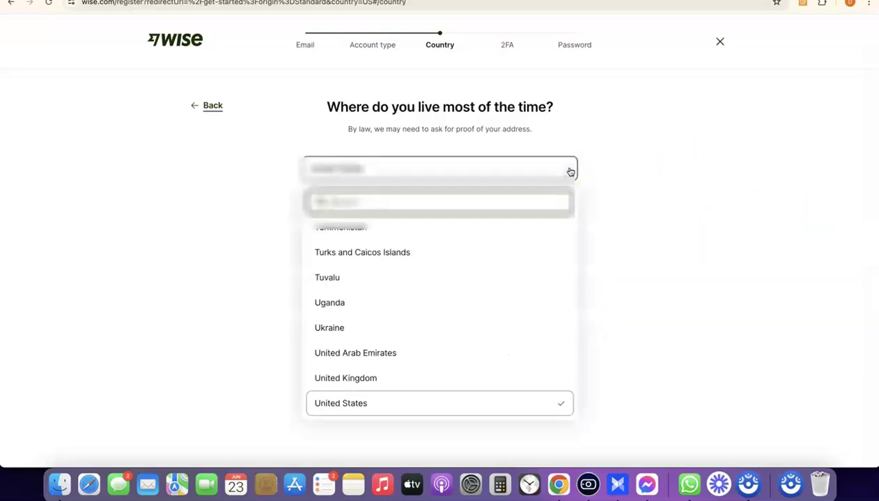
left_click(570, 172)
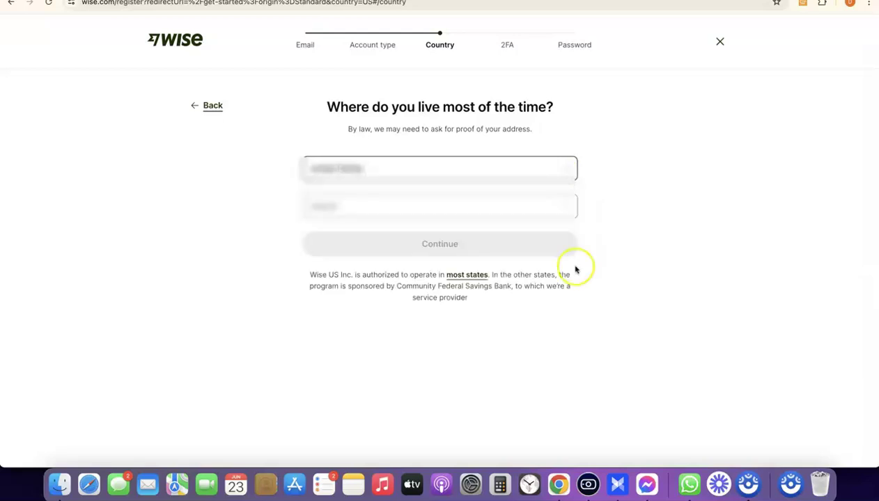
left_click(566, 209)
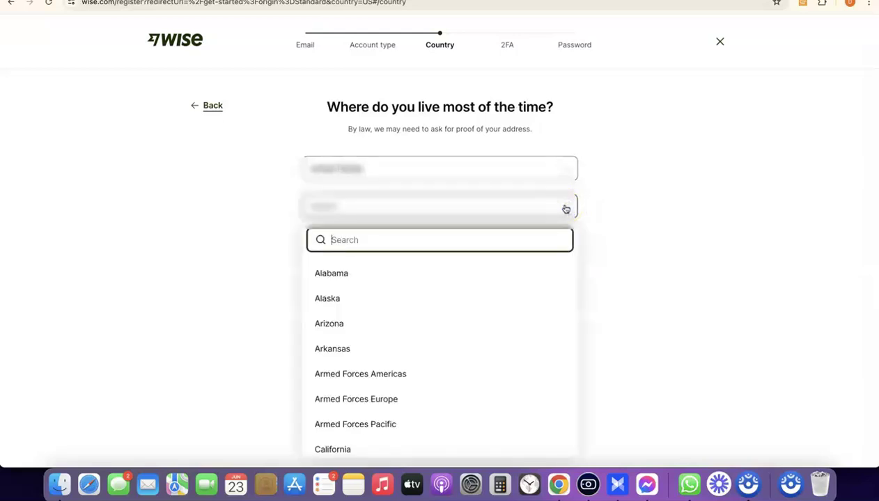
left_click(391, 240)
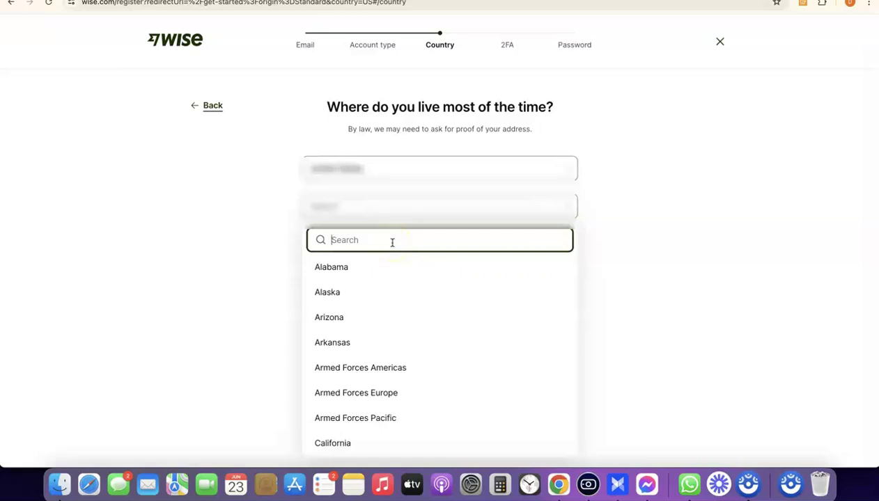
left_click(406, 210)
left_click(443, 254)
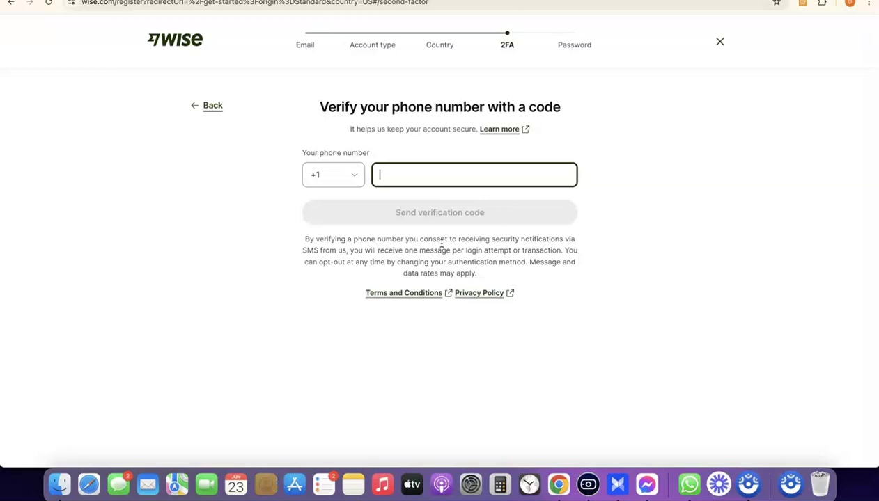
Step: Paste the phone number and request a verification code by text
left_click(394, 175)
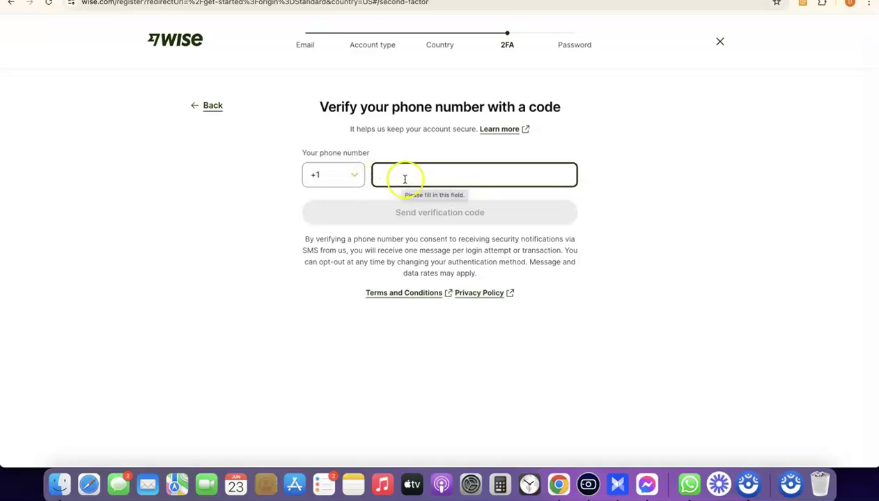
key("super+v")
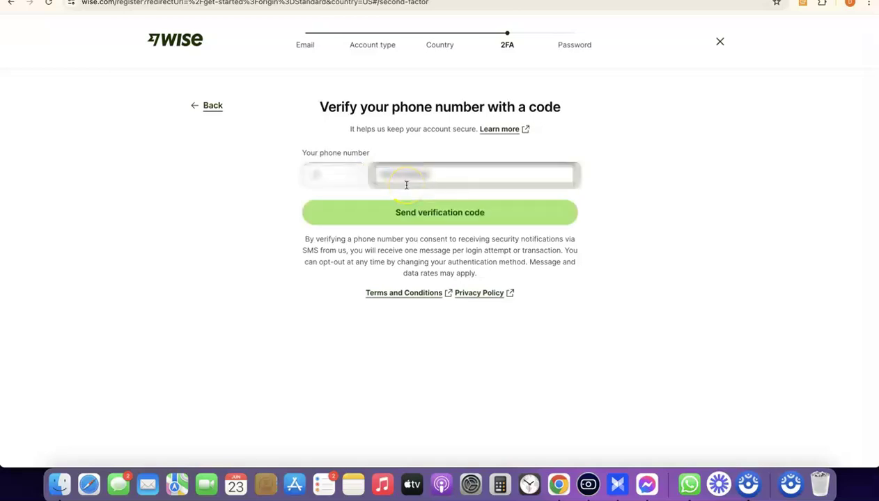
left_click(406, 222)
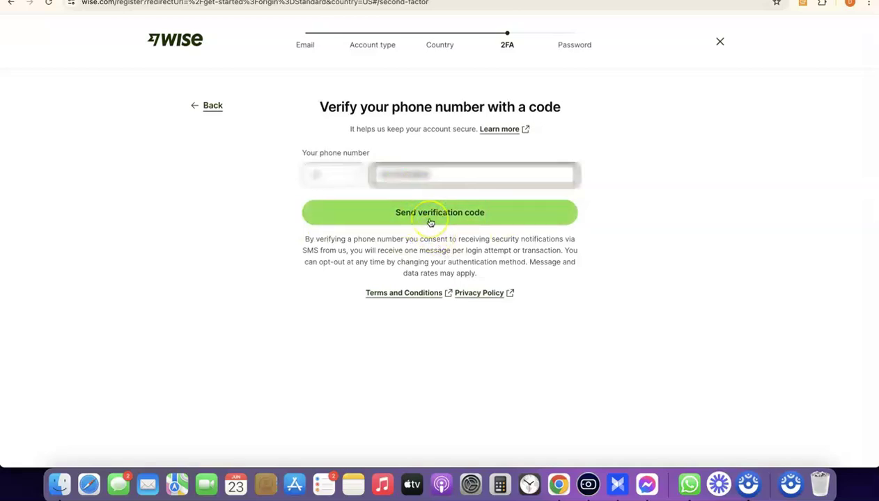
left_click(430, 221)
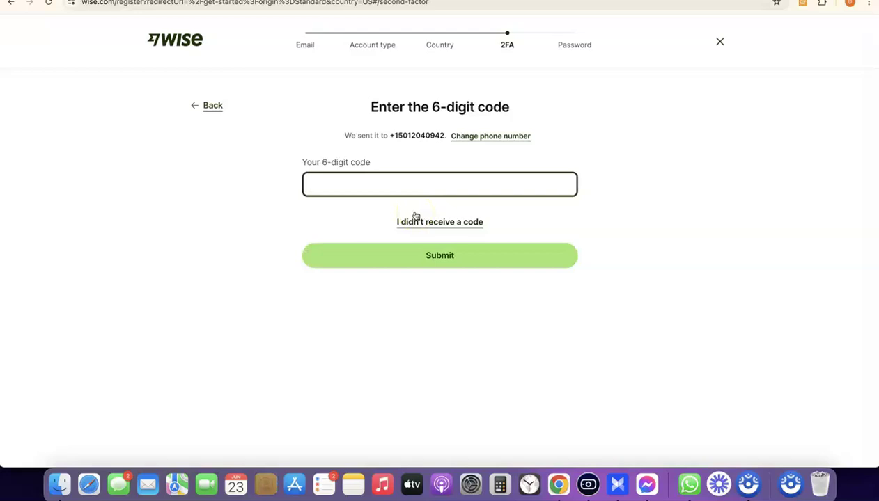
Step: Paste the six-digit verification code and submit it
left_click(390, 215)
left_click(394, 188)
left_click(395, 194)
left_click(433, 257)
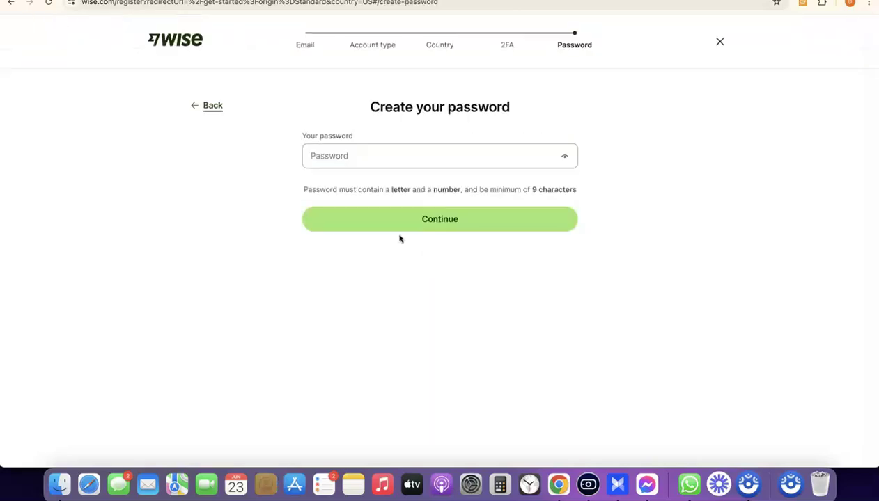
Step: Accept Chrome's suggested strong password for the account and continue
left_click(386, 153)
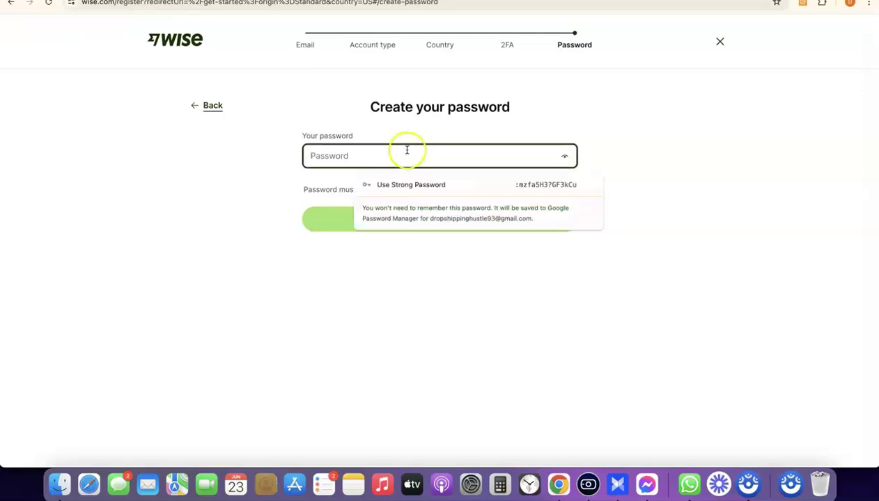
left_click(412, 185)
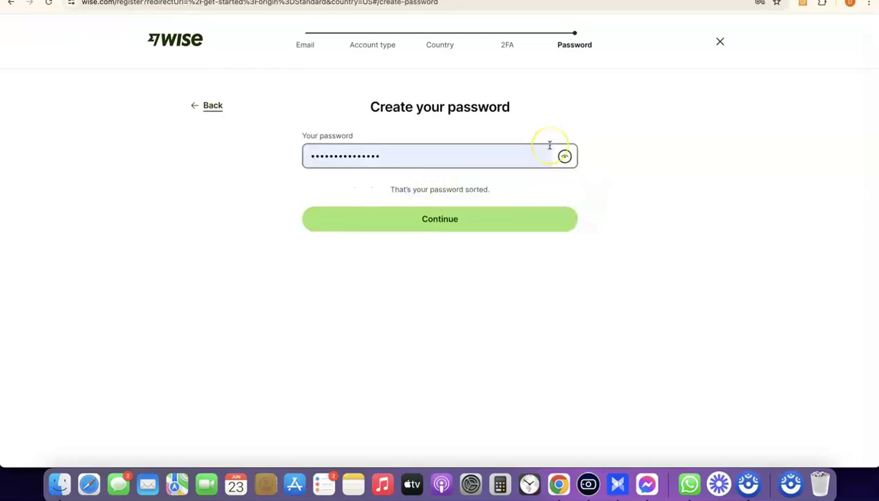
left_click(446, 219)
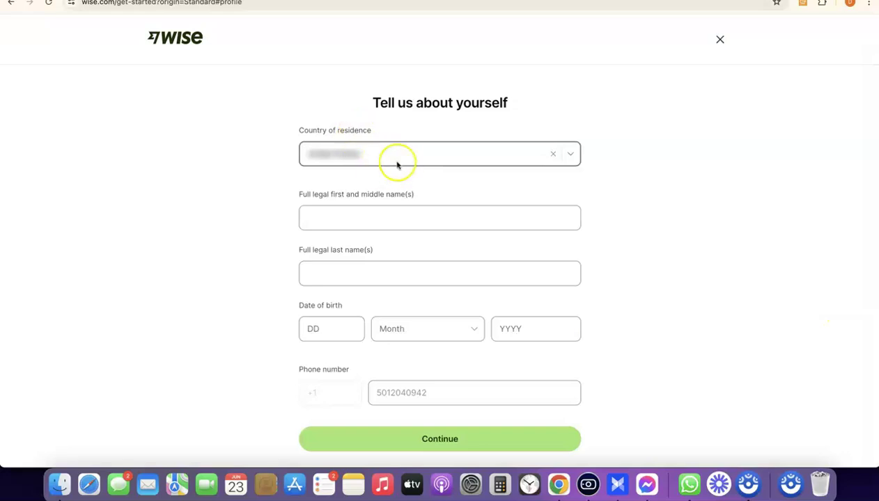
Step: Go through the legal name, birthdate and phone number fields, then submit the profile form
left_click(412, 223)
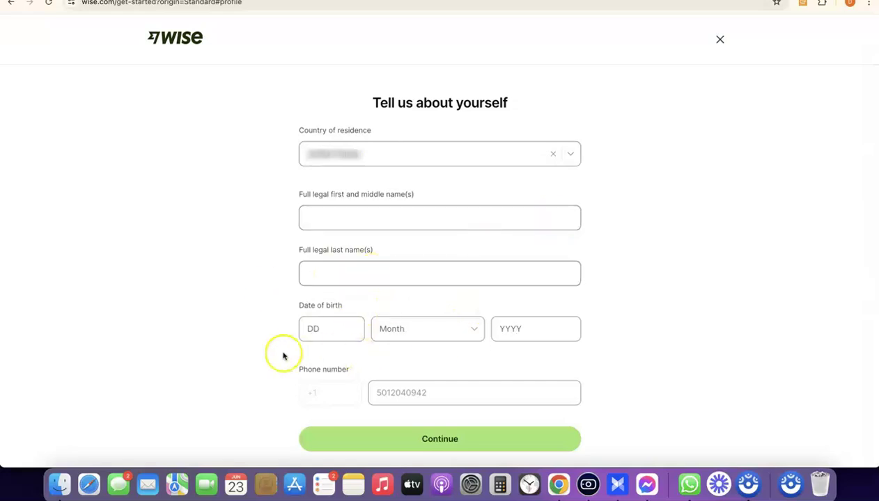
left_click(326, 328)
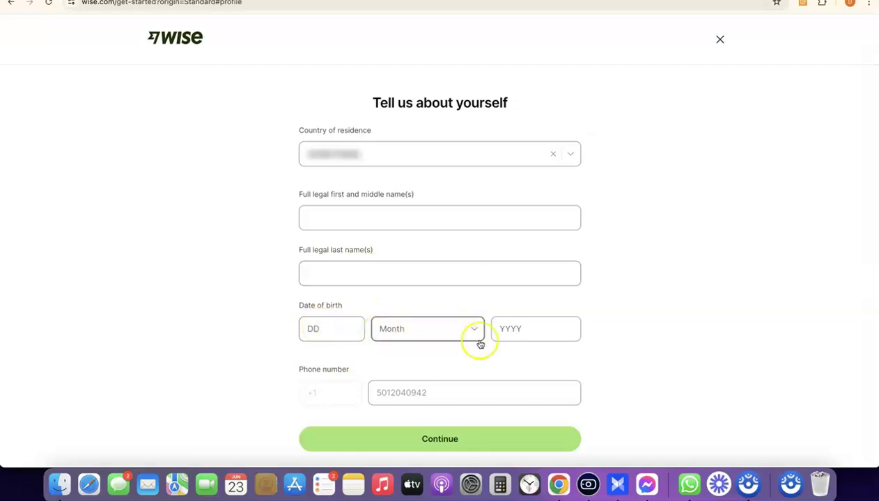
left_click(390, 394)
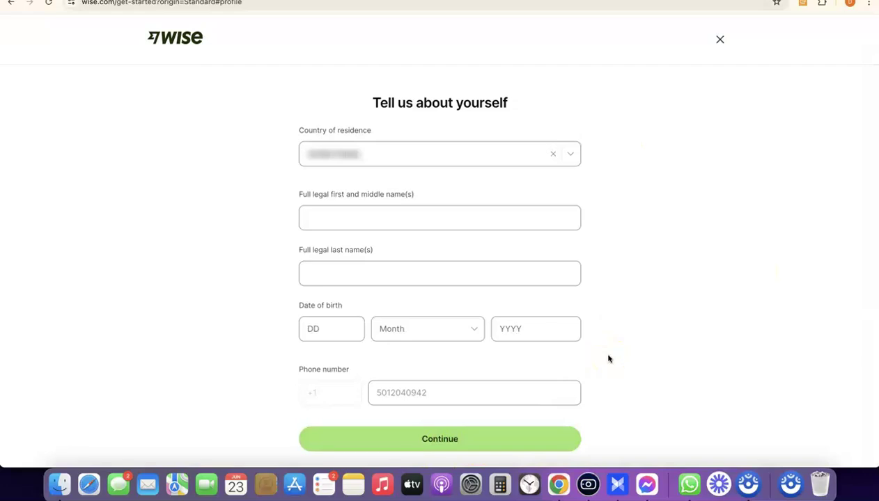
left_click(624, 165)
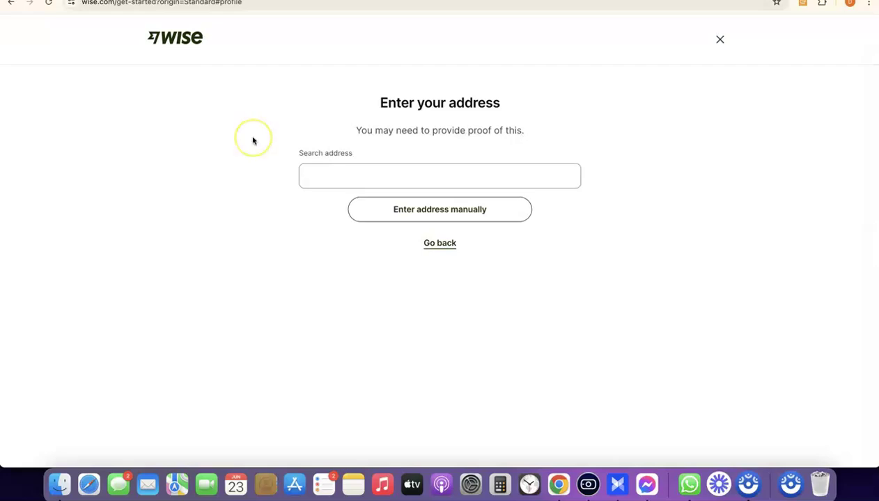
Step: Paste the home address into Search address, accept the suggestion, and confirm it
left_click(424, 175)
key("super+v")
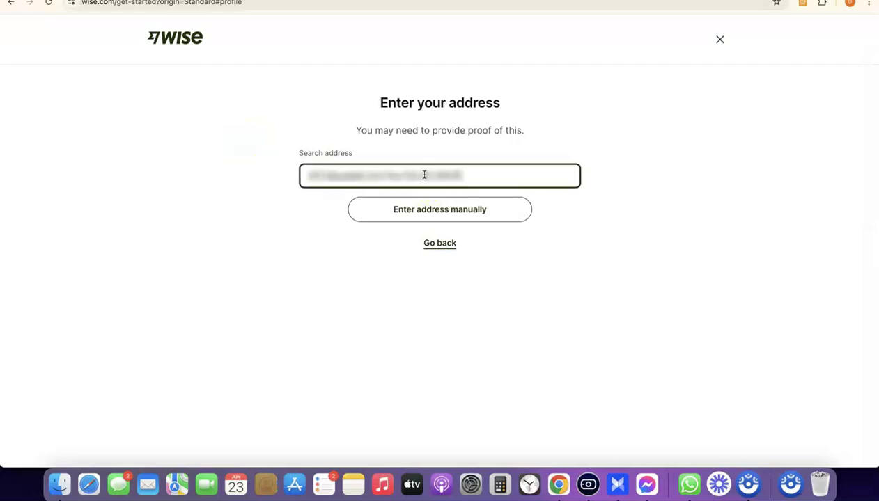
key("Return")
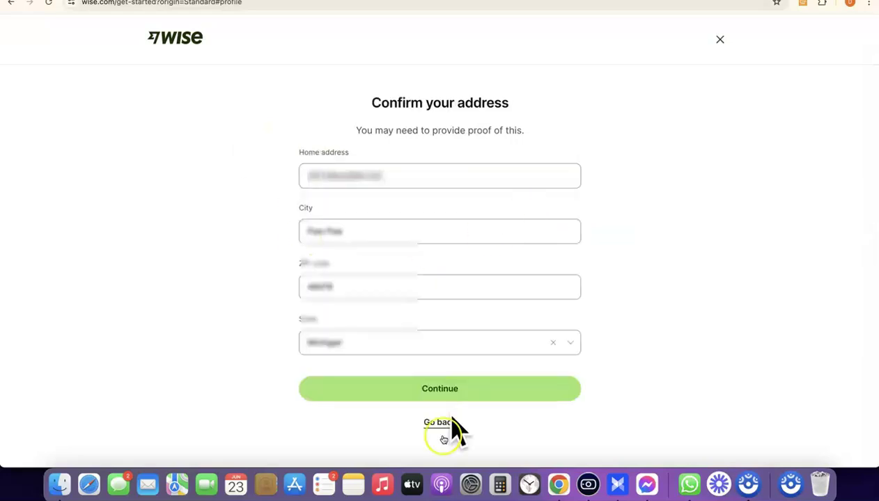
left_click(439, 391)
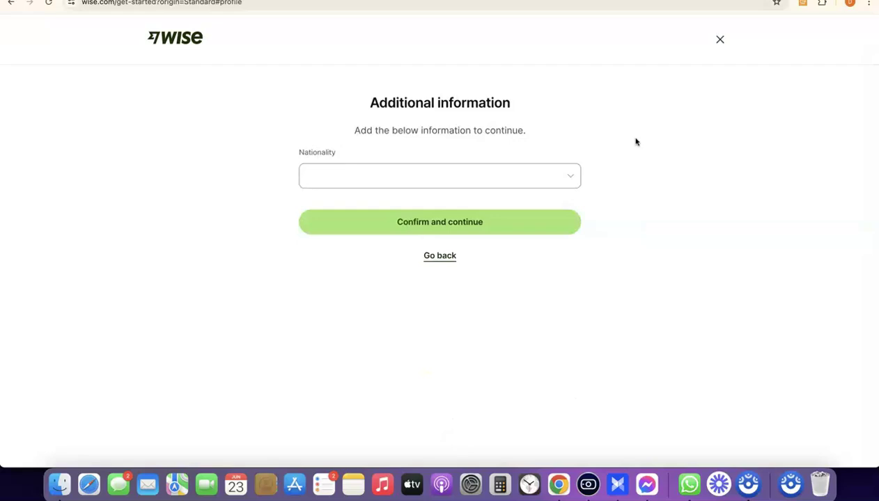
Step: Choose a nationality from the Nationality list and continue
left_click(568, 176)
scroll(376, 248, "down", 10)
scroll(376, 251, "down", 8)
left_click(487, 207)
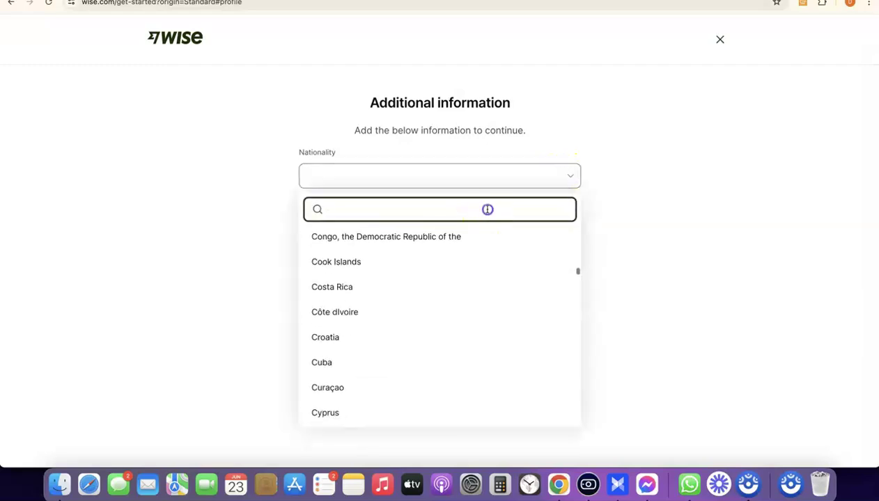
left_click(594, 183)
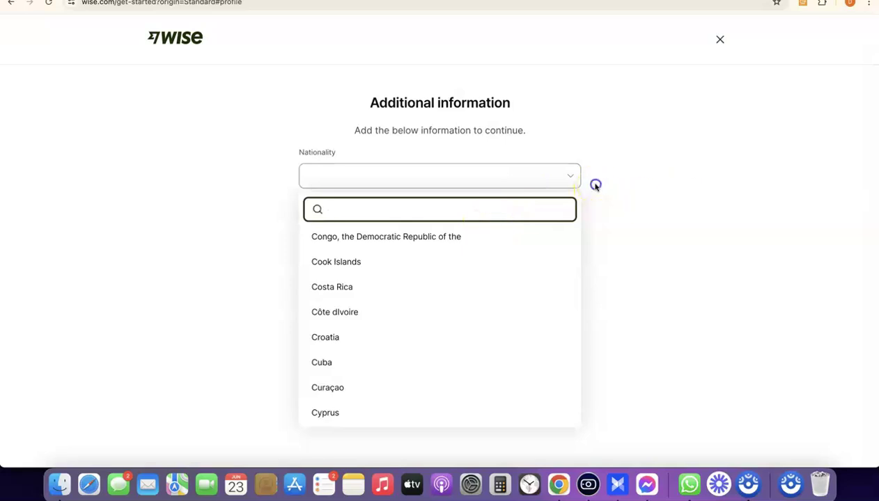
left_click(519, 221)
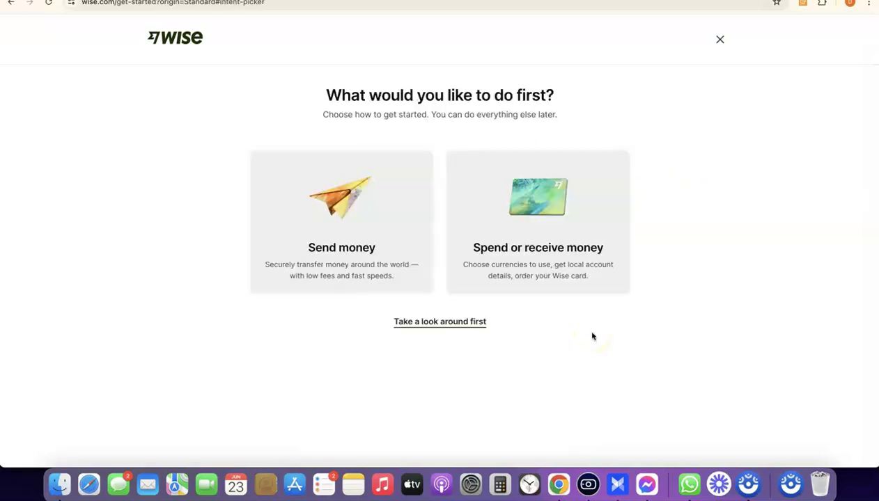
Step: Select 'Spend or receive money' as the first thing to do with Wise
left_click(530, 411)
left_click(679, 343)
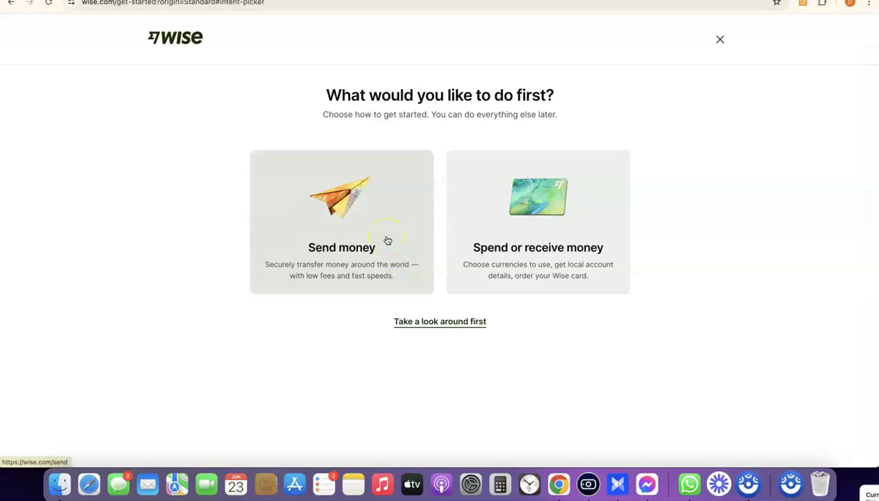
left_click(516, 245)
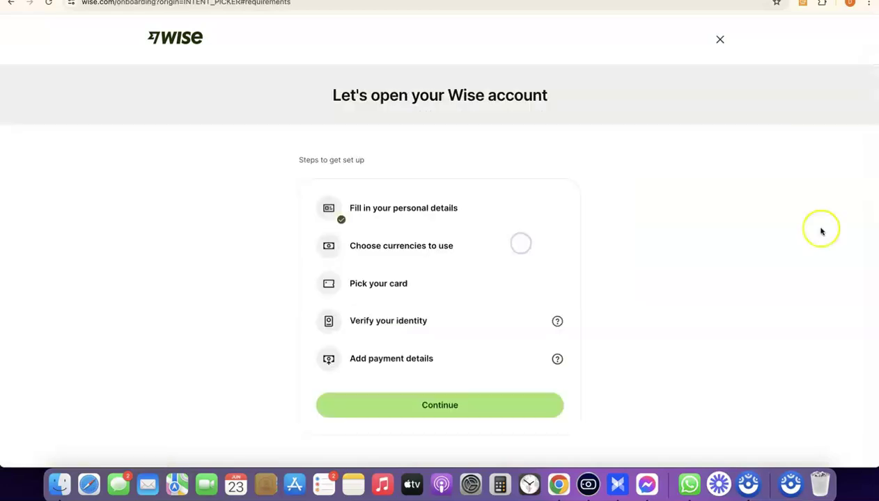
Step: Continue through setup, keep US dollar as the currency, and choose 'Maybe later' for the card
left_click(437, 403)
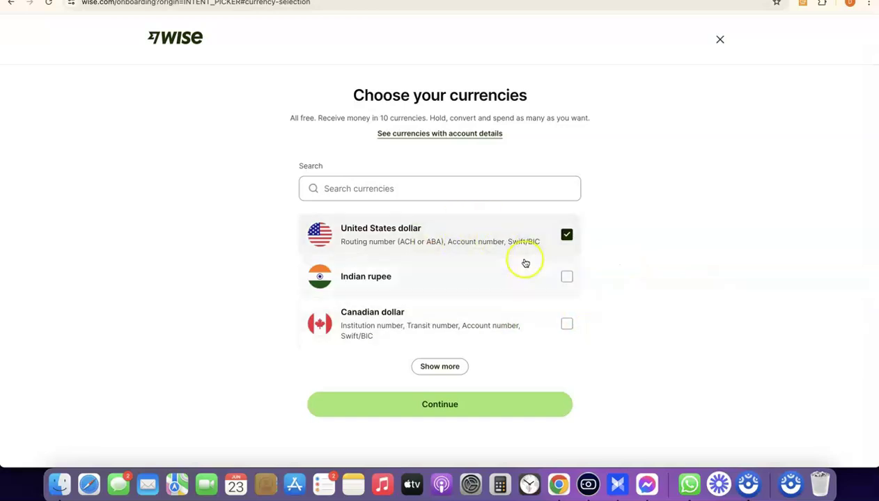
left_click(442, 409)
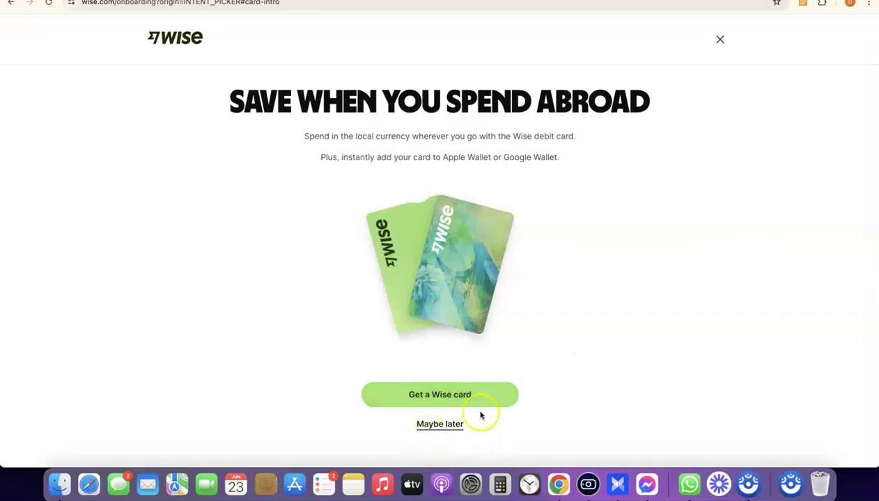
left_click(443, 425)
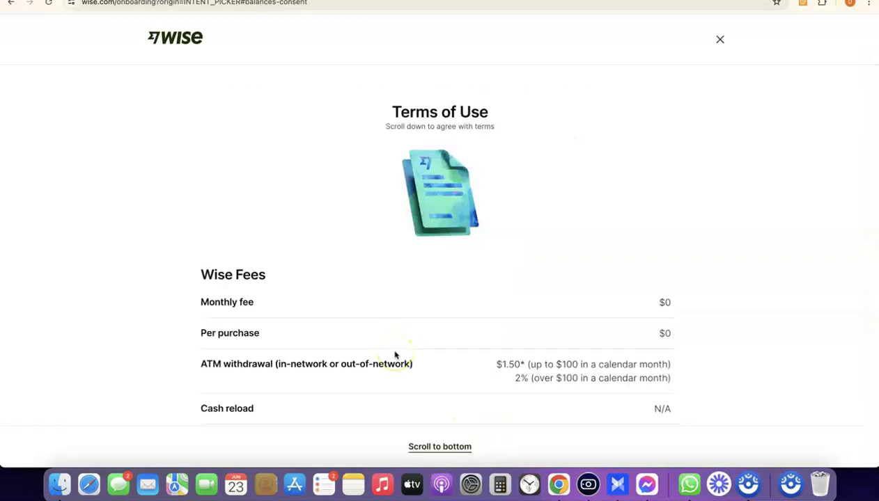
Step: Scroll to the end of the Wise Terms of Use and agree to them
left_click(440, 446)
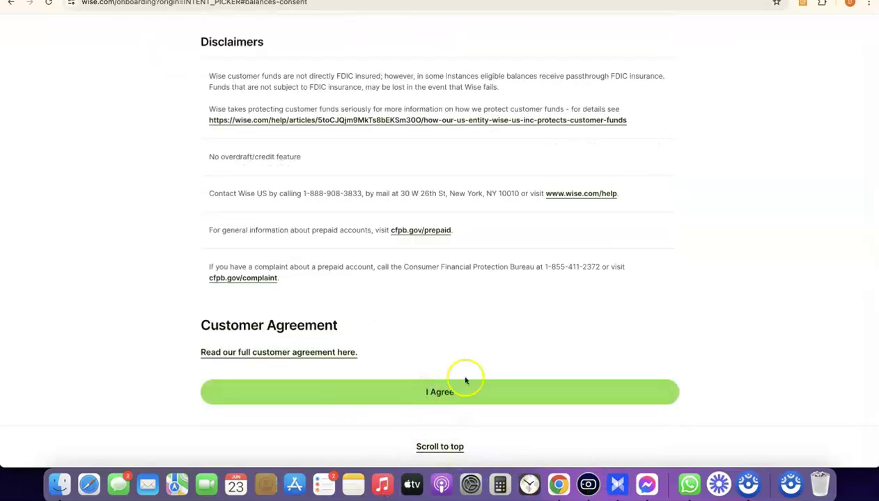
left_click(442, 392)
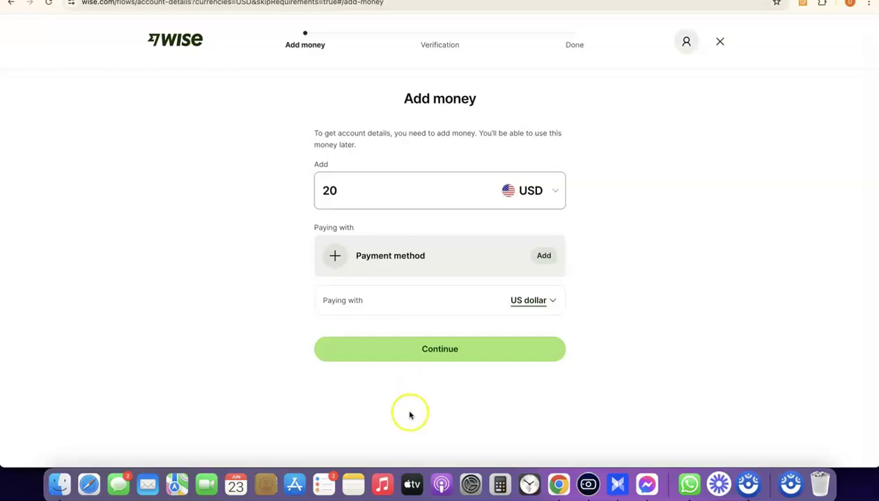
Step: Continue with the 20 USD top-up and bring up the ACH, wire, debit and credit card payment options
left_click(369, 194)
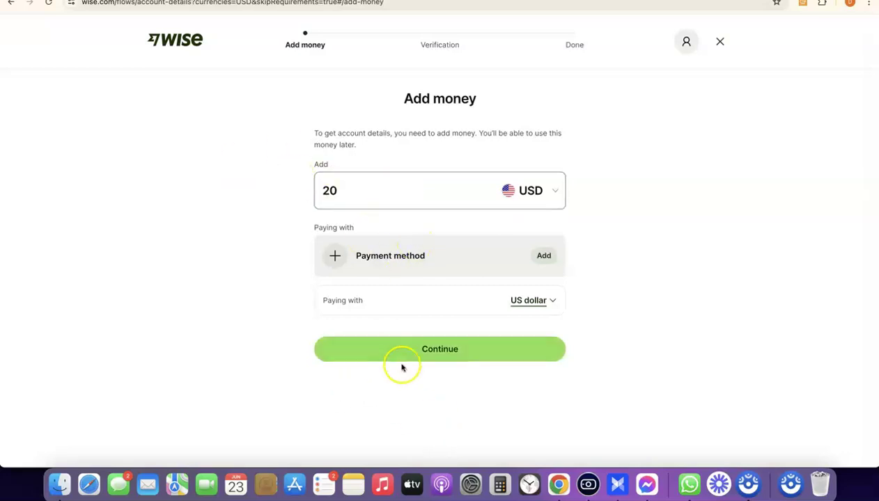
left_click(436, 348)
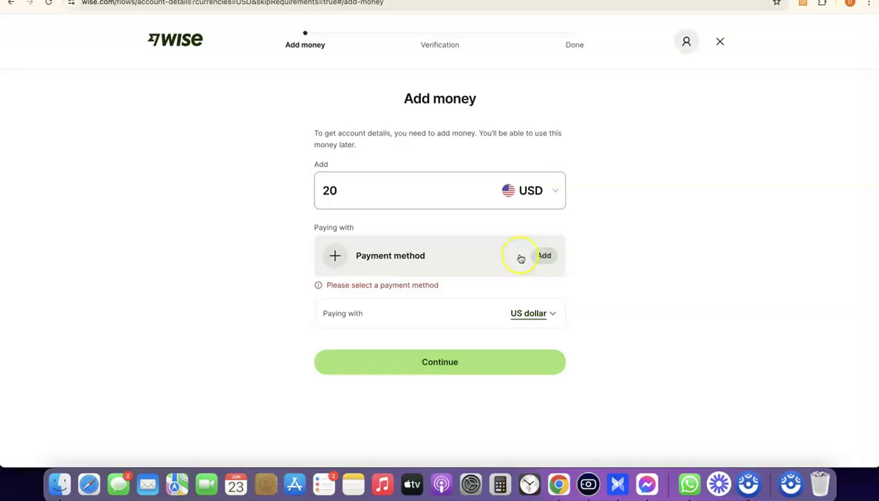
left_click(544, 256)
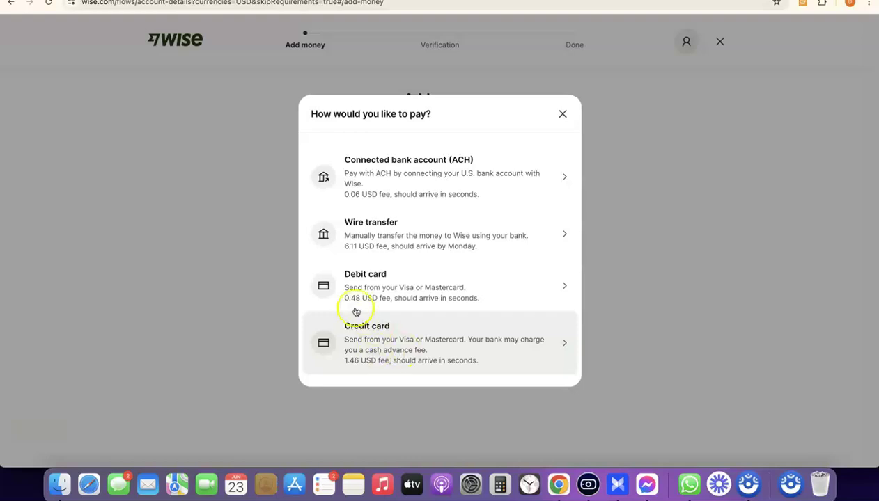
Step: Choose credit card as the payment method, then switch it to debit card
left_click(355, 331)
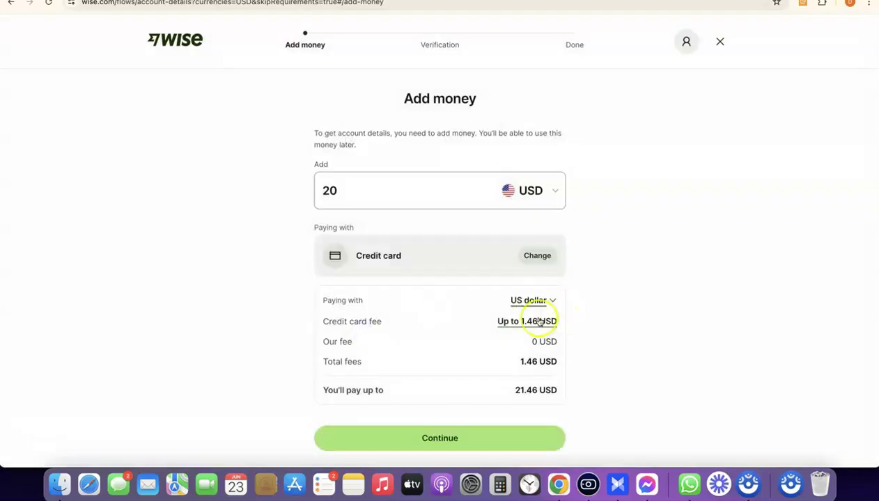
left_click(527, 255)
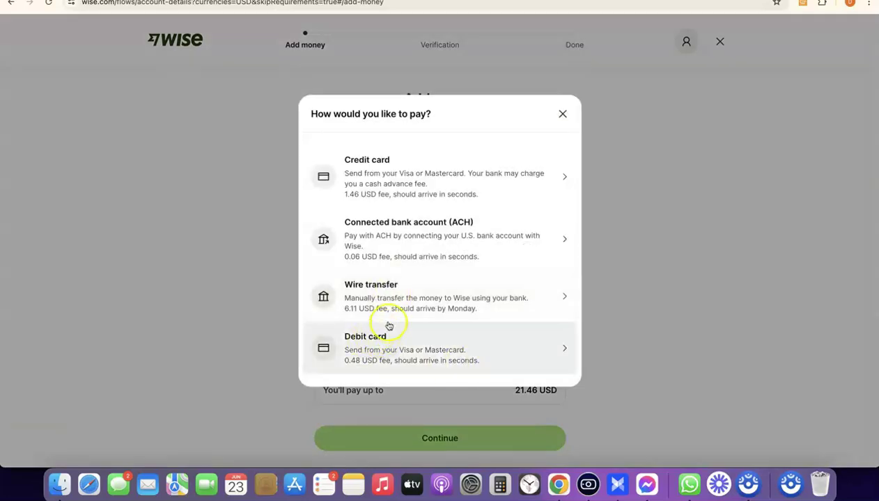
left_click(352, 341)
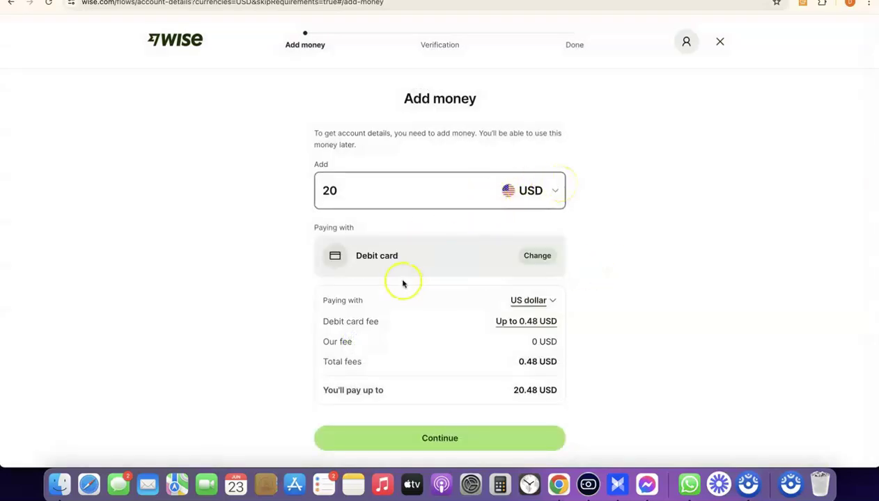
Step: Review the 0.48 USD debit card fee and continue with the 20 USD top-up
scroll(432, 223, "down", 1)
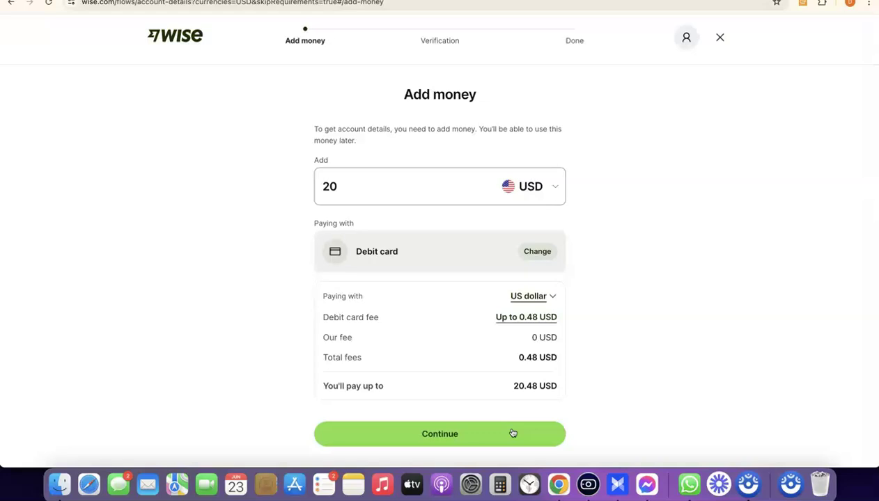
left_click(503, 431)
left_click(656, 142)
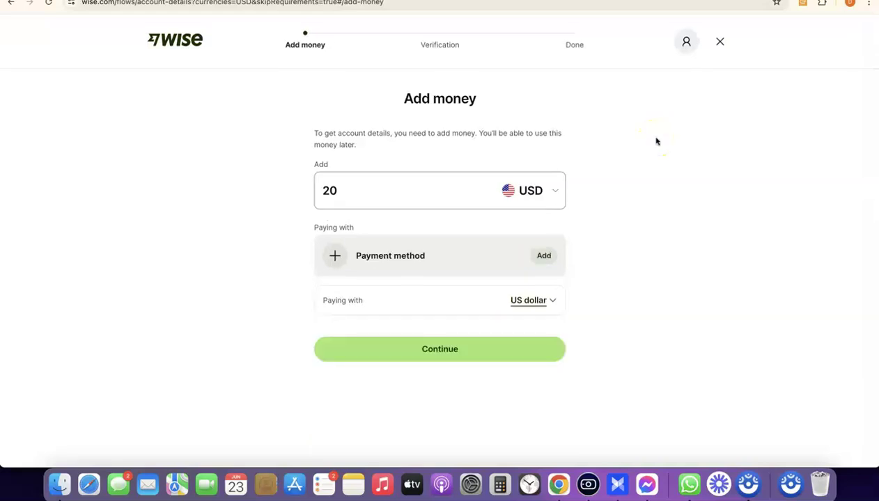